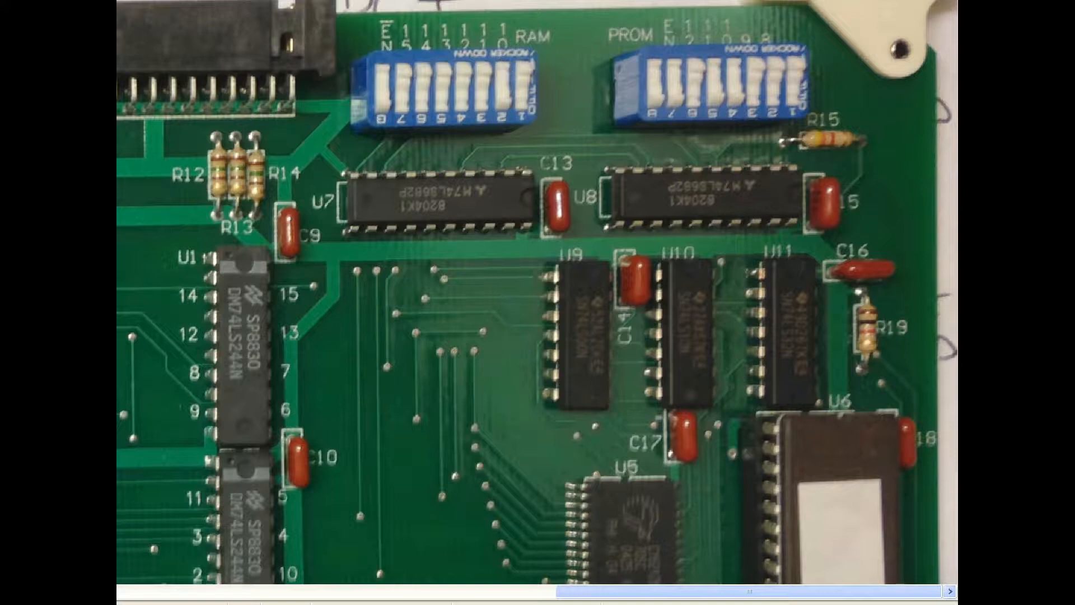
{"action": "left_click_drag", "start_coordinate": [679, 591], "coordinate": [252, 599]}
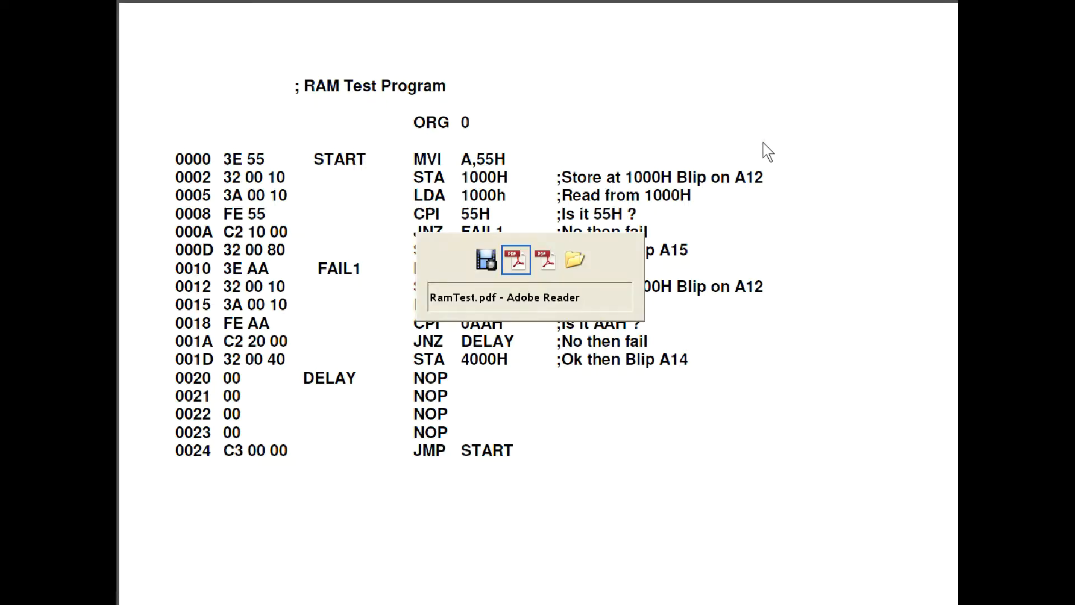
{"action": "key", "text": "alt+Tab"}
{"action": "key", "text": "alt+Tab"}
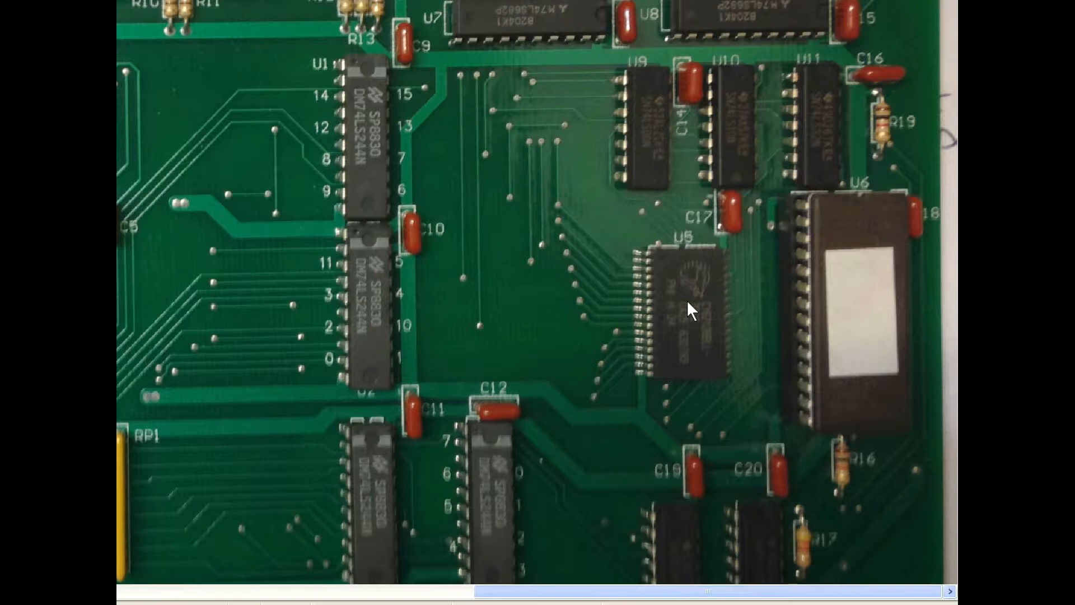
- Switch from the board photo to the 32-pin SRAM pinout datasheet page
{"action": "key", "text": "alt+Tab"}
{"action": "key", "text": "alt+Tab"}
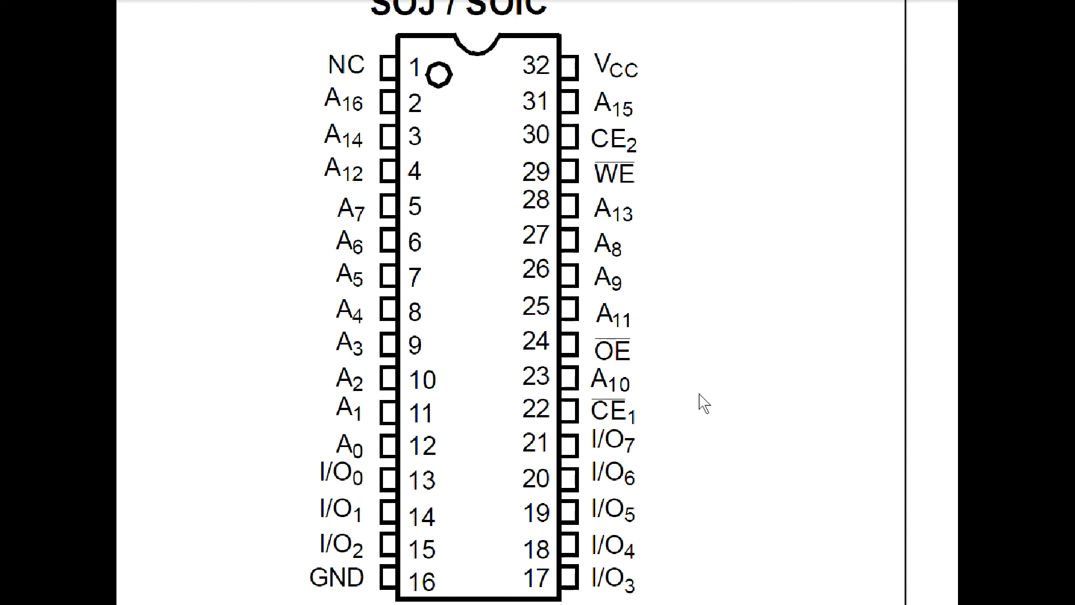
- Cycle windows past Debut and IrfanView to the MWRITE front-panel schematic
{"action": "key", "text": "alt+Tab"}
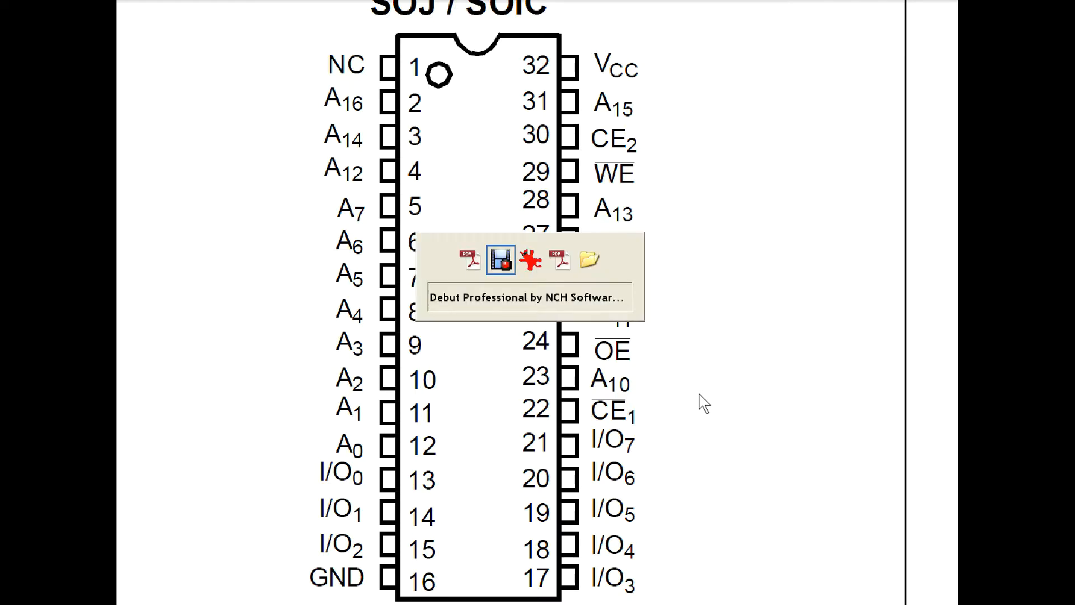
{"action": "key", "text": "alt+Tab"}
{"action": "key", "text": "alt+Tab"}
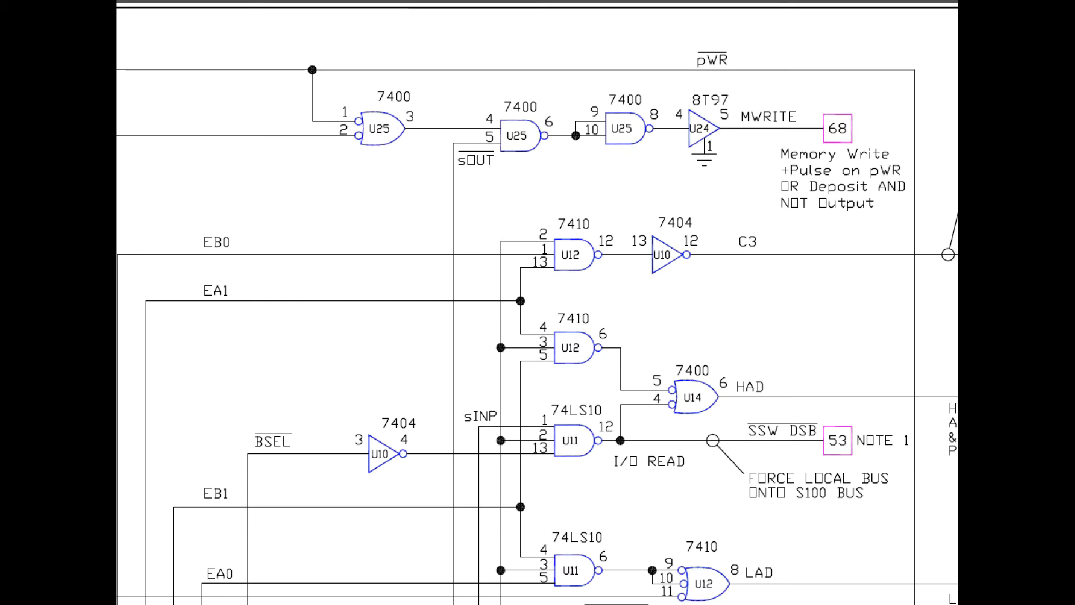
{"action": "scroll", "coordinate": [942, 220], "scroll_direction": "down", "scroll_amount": 2}
{"action": "scroll", "coordinate": [943, 221], "scroll_direction": "down", "scroll_amount": 1}
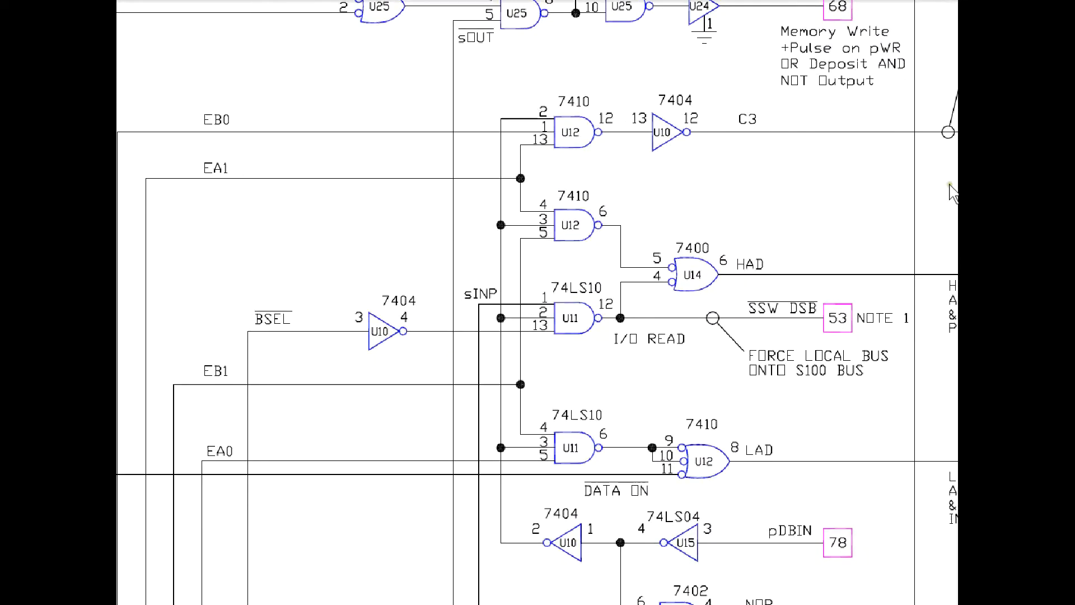
{"action": "scroll", "coordinate": [943, 221], "scroll_direction": "down", "scroll_amount": 2}
{"action": "scroll", "coordinate": [943, 220], "scroll_direction": "down", "scroll_amount": 3}
{"action": "scroll", "coordinate": [931, 241], "scroll_direction": "down", "scroll_amount": 1}
{"action": "scroll", "coordinate": [916, 260], "scroll_direction": "down", "scroll_amount": 1}
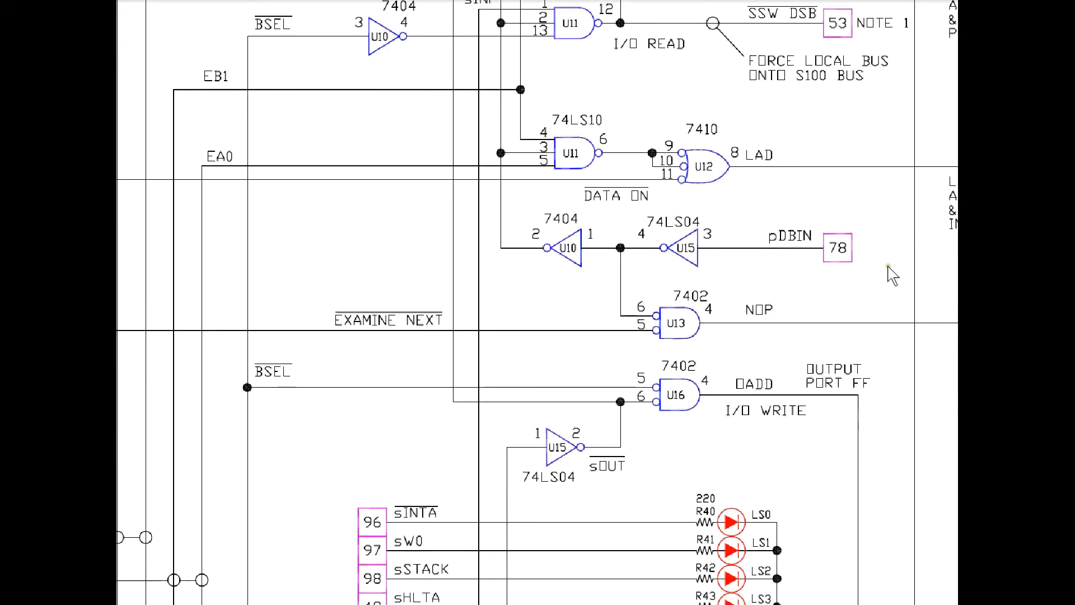
{"action": "scroll", "coordinate": [900, 269], "scroll_direction": "down", "scroll_amount": 1}
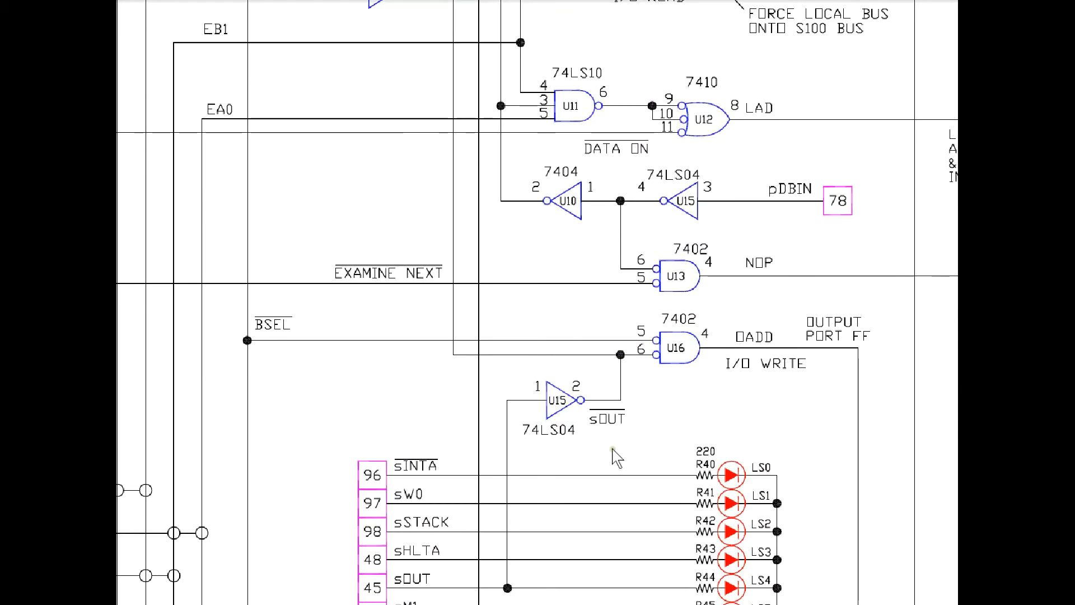